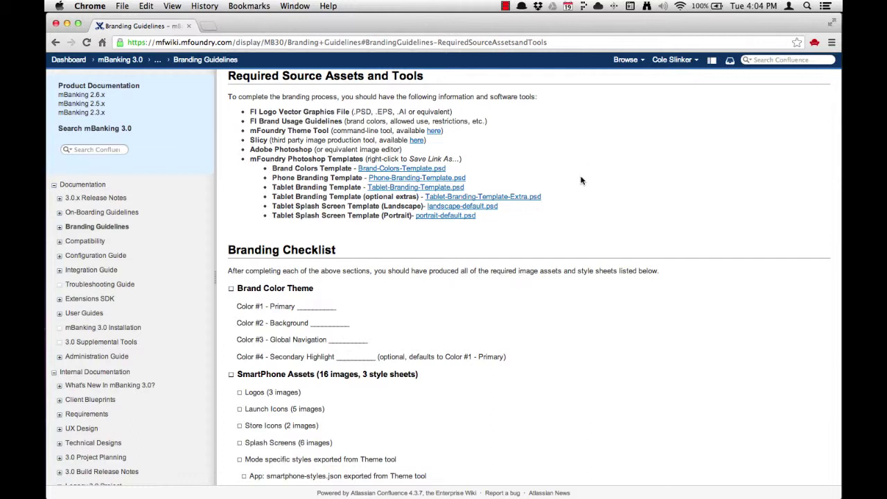
Step: Review the Branding Guidelines checklist, then switch to Photoshop showing the blue Phone-Branding-Template.psd
scroll(583, 201, "up", 1)
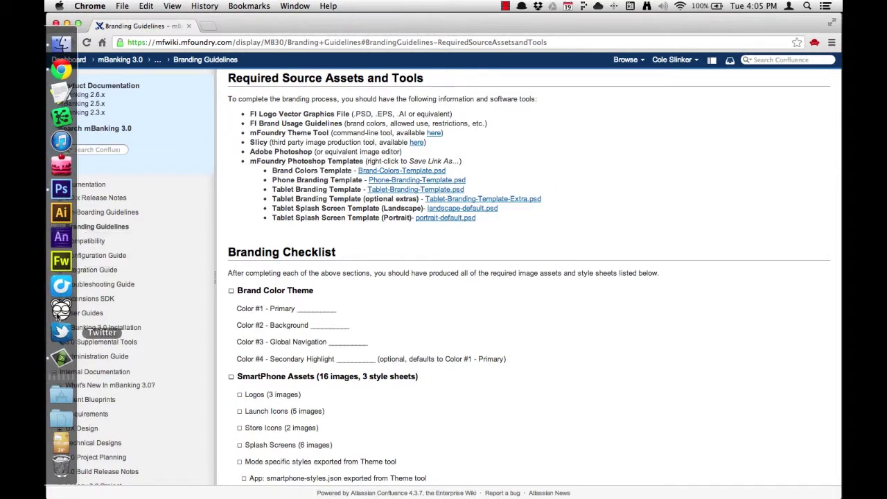
left_click(61, 188)
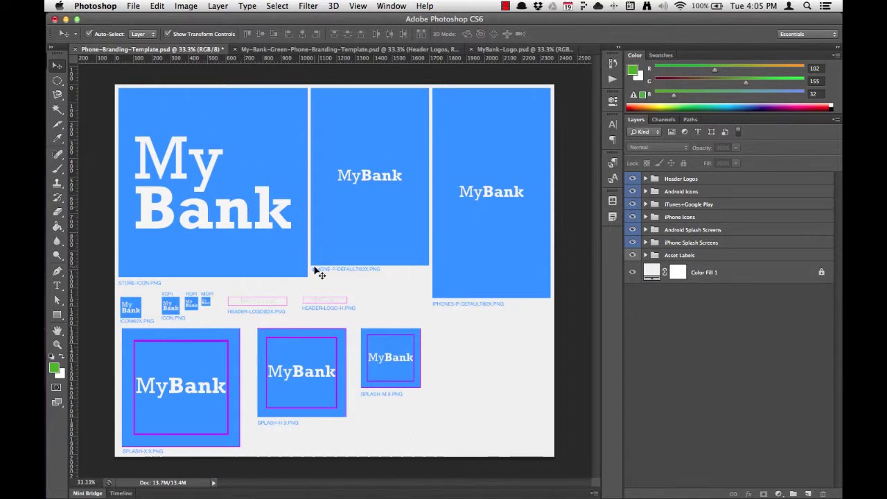
Step: Switch to My-Bank-Green-Phone-Branding-Template.psd to see the finished green branding
left_click(270, 50)
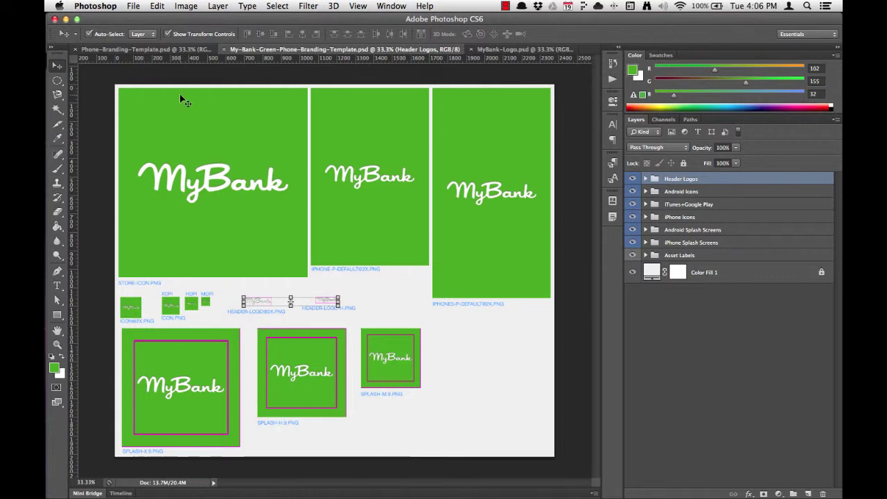
Step: Switch back to the blue Phone-Branding-Template.psd document
left_click(188, 49)
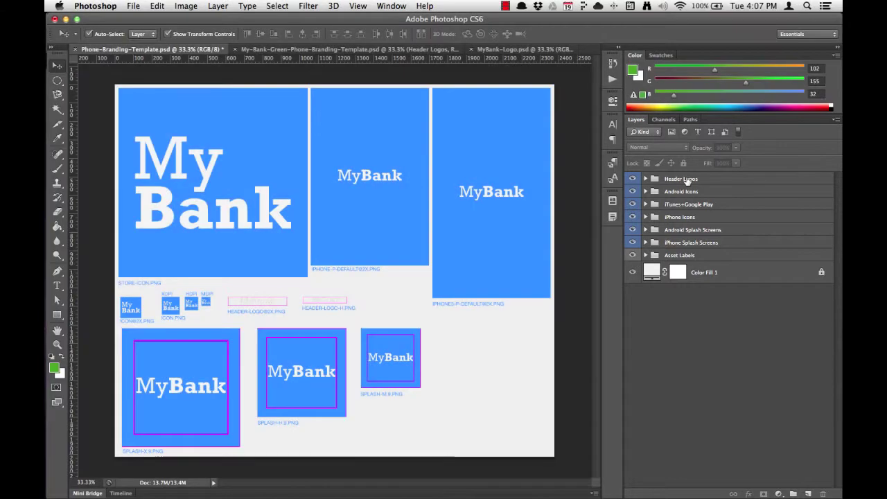
left_click(687, 181)
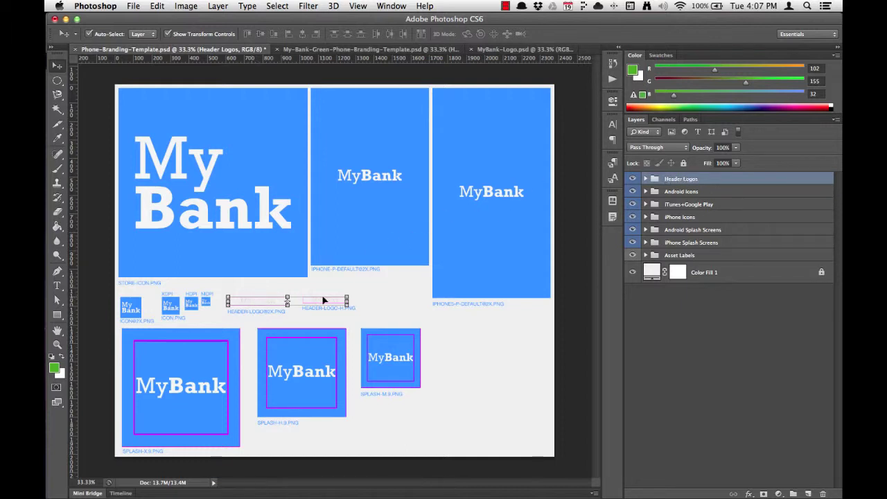
left_click(680, 192)
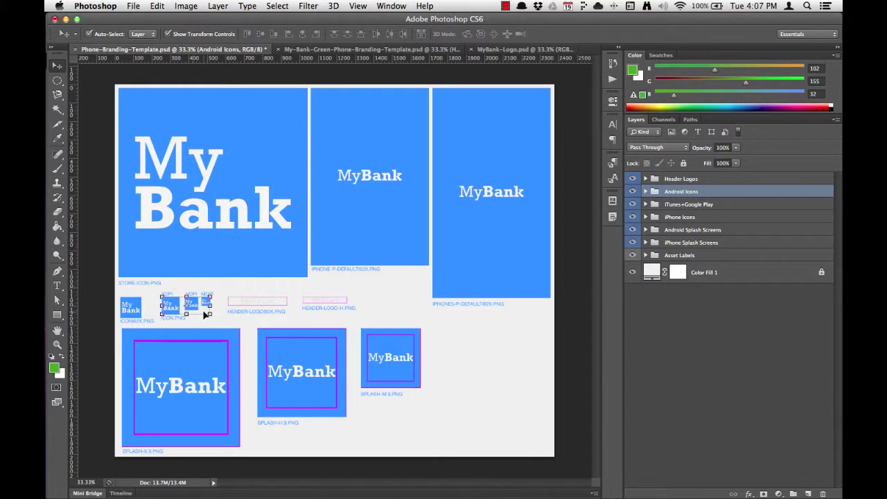
left_click(685, 205)
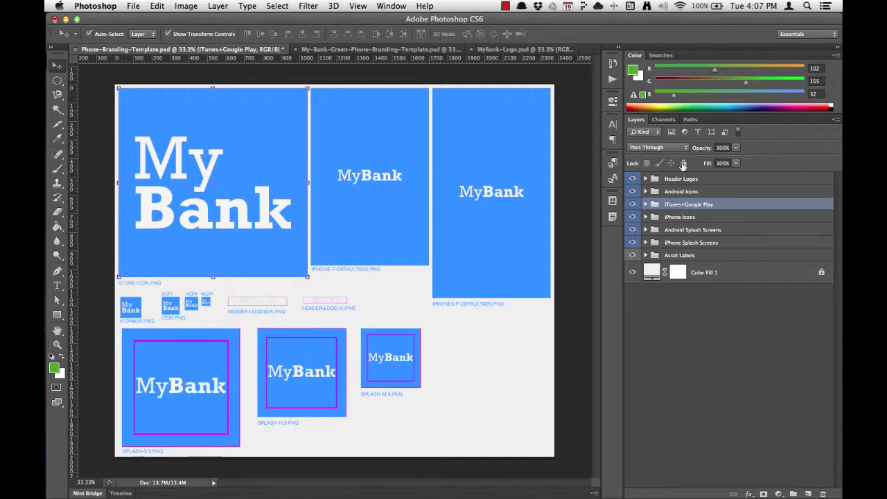
left_click(685, 218)
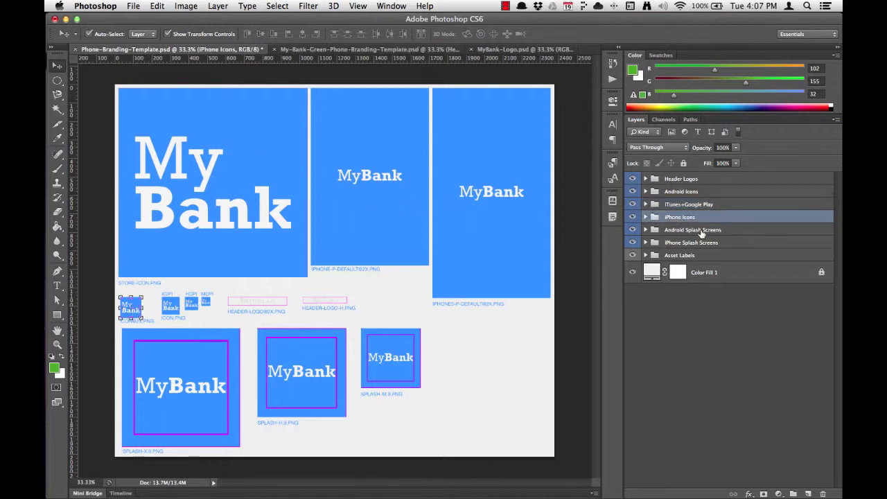
left_click(701, 231)
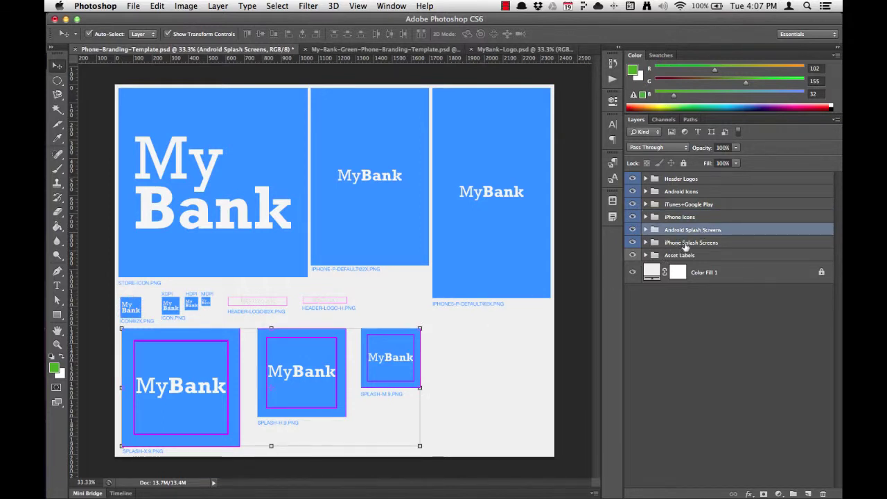
left_click(684, 244)
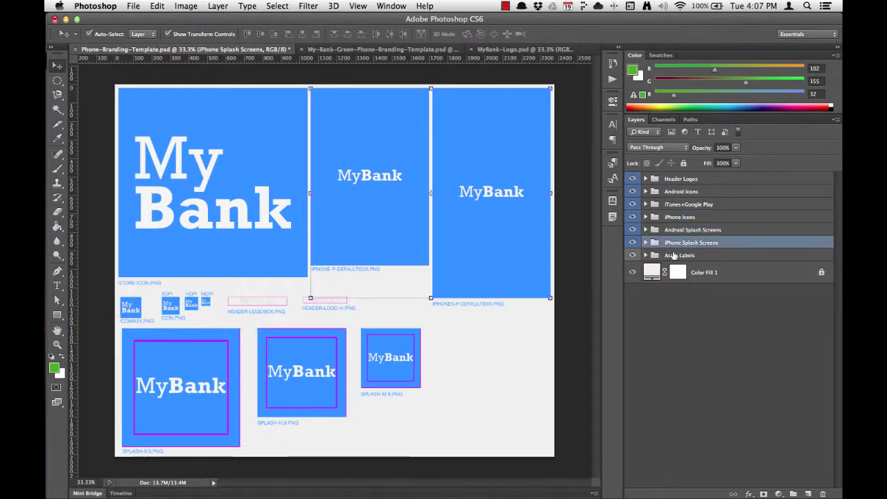
left_click(685, 256)
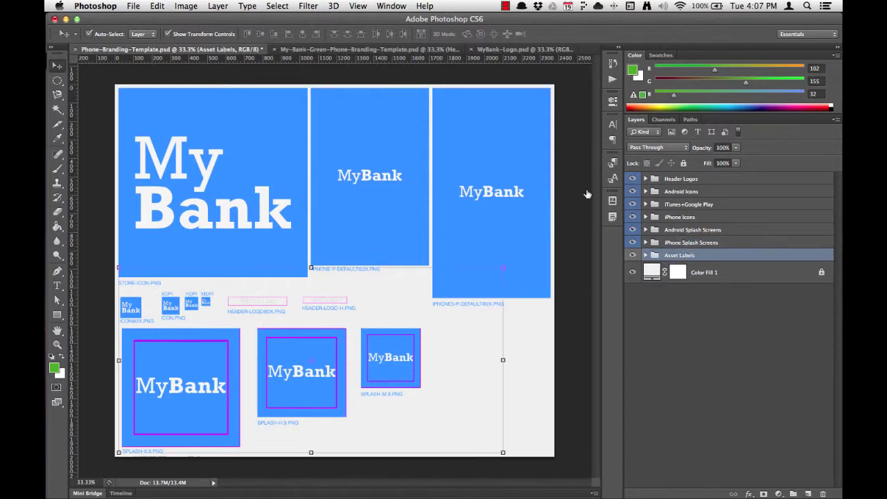
left_click(675, 179)
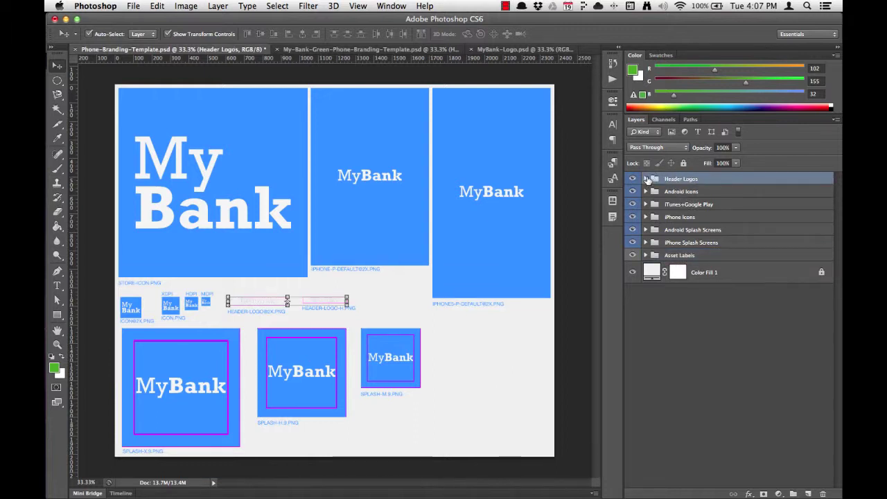
left_click(645, 180)
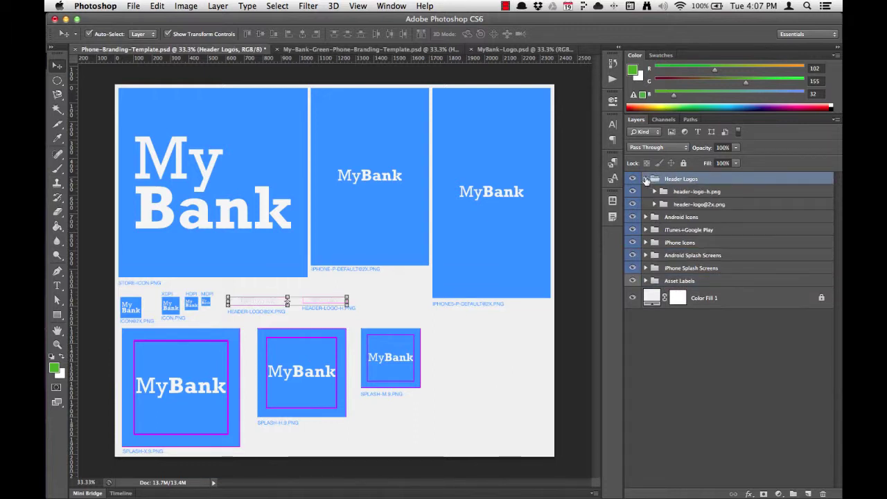
left_click(693, 193)
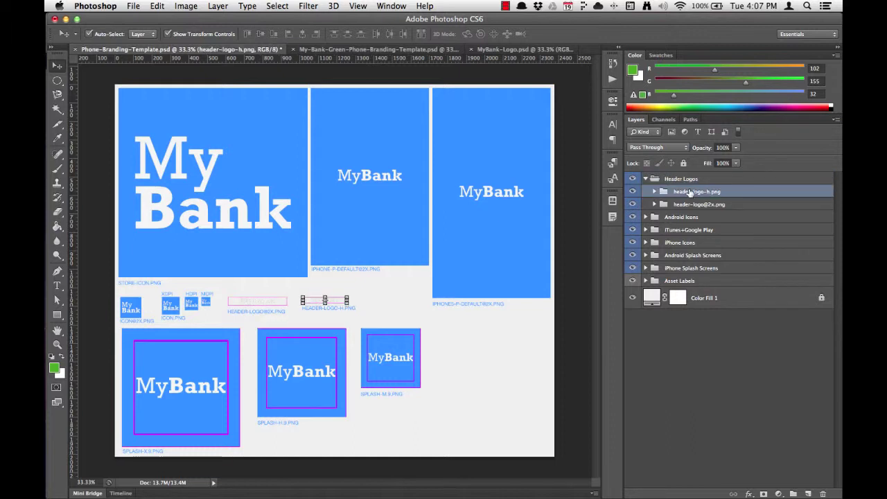
left_click(687, 204)
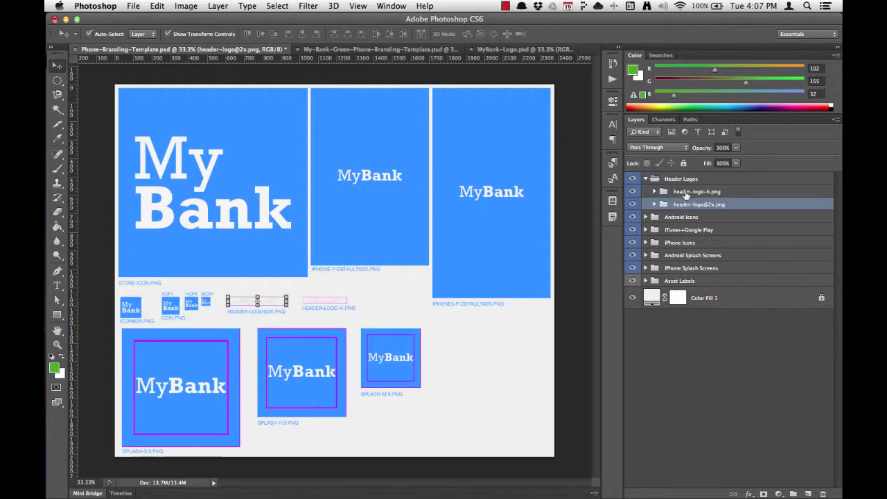
left_click(676, 180)
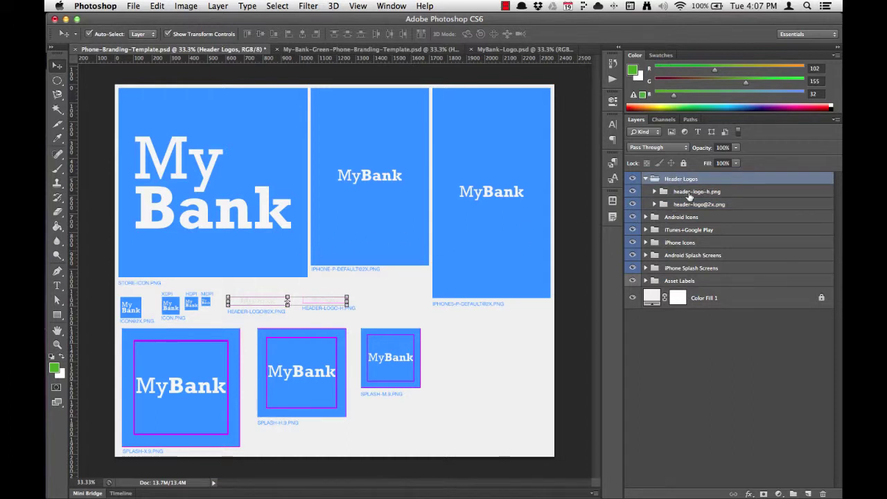
left_click(691, 193)
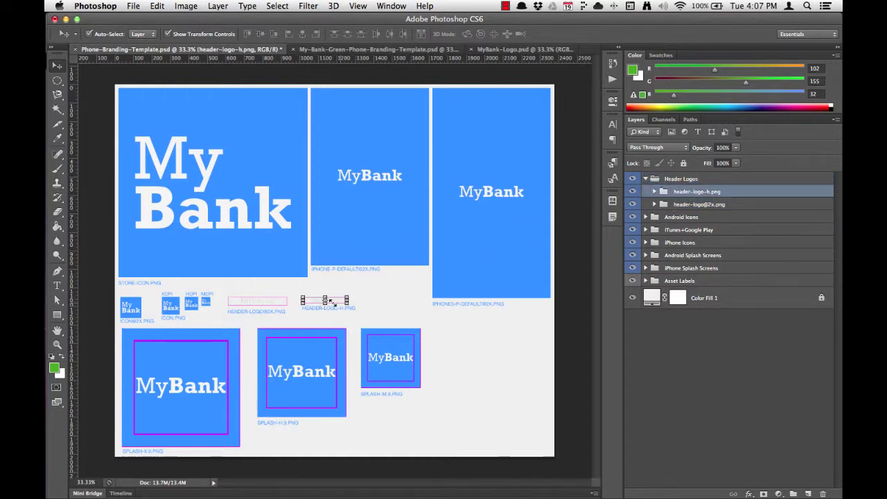
left_click(696, 204)
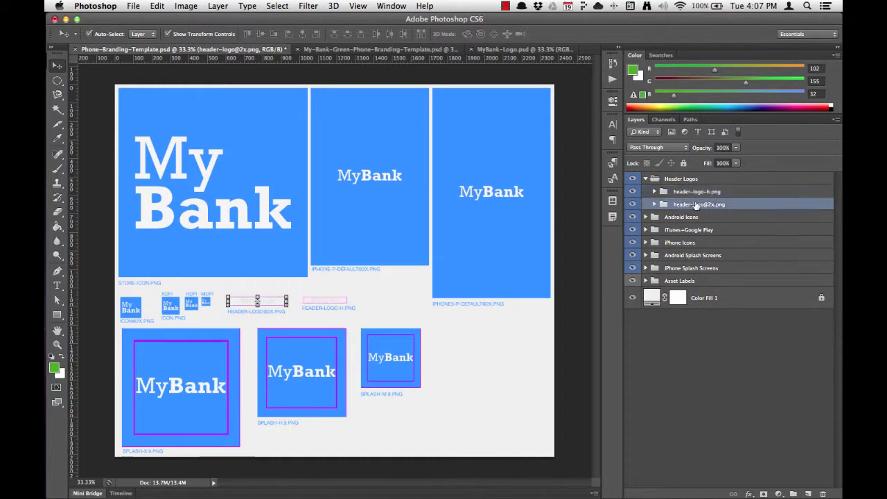
left_click(653, 206)
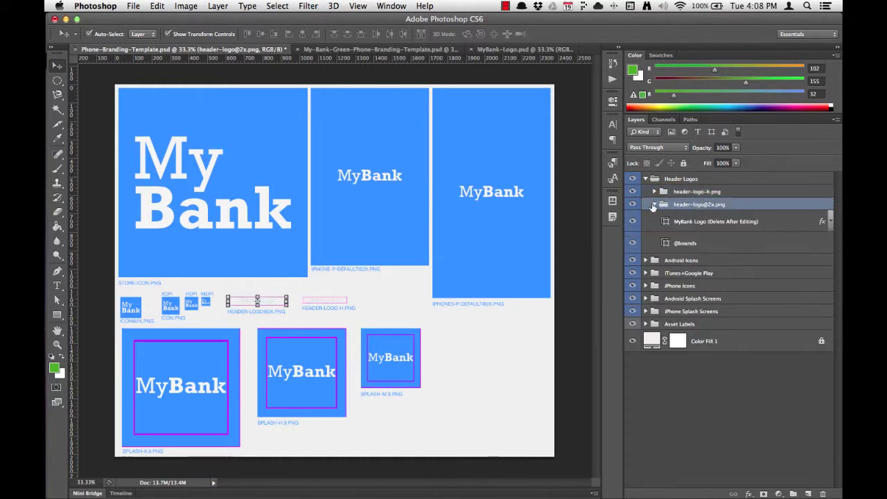
left_click(696, 221)
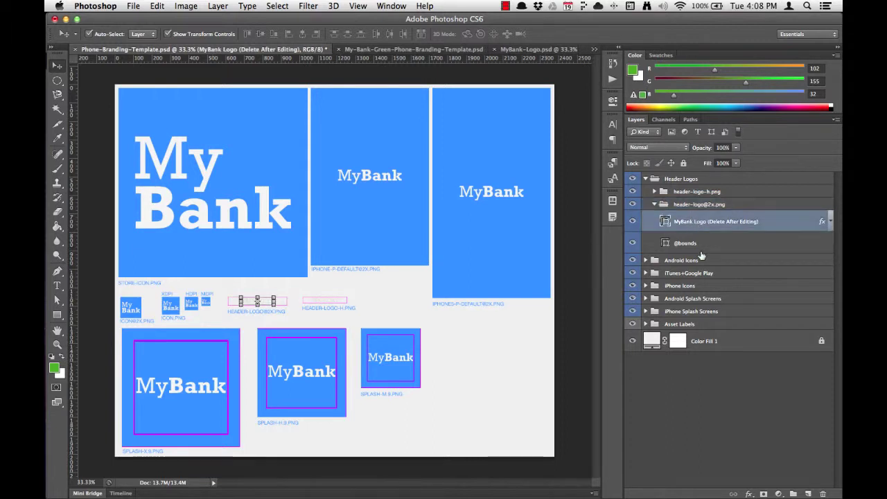
left_click(708, 243)
left_click(703, 221)
left_click(656, 206)
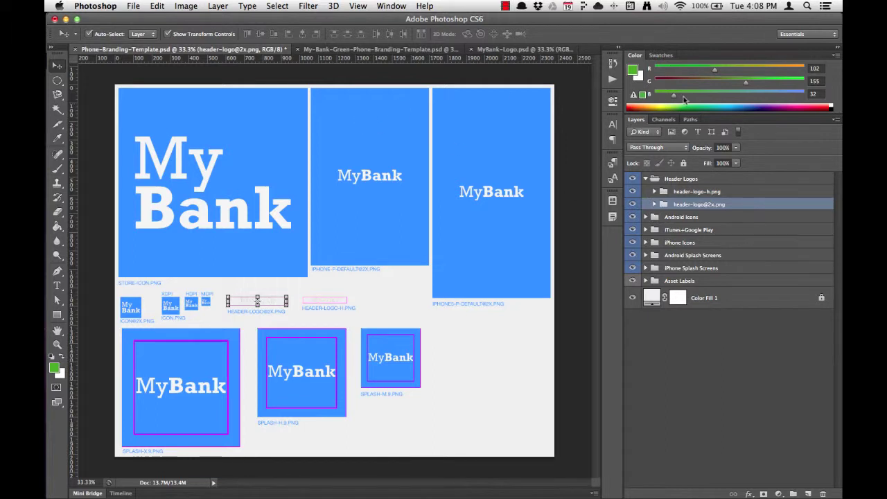
left_click(676, 193)
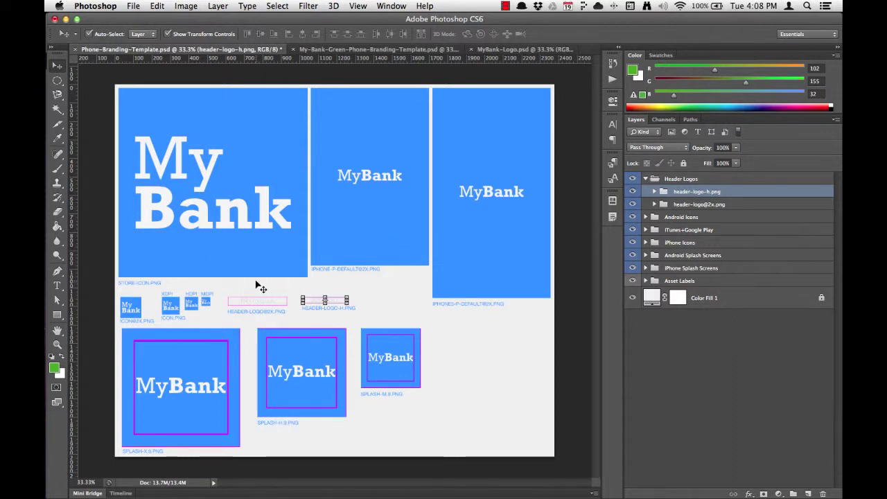
left_click(646, 180)
left_click(224, 125)
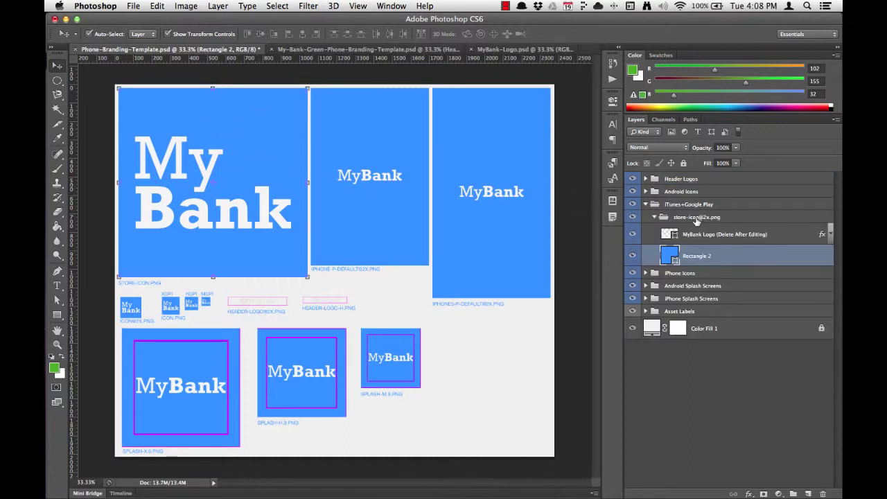
left_click(695, 218)
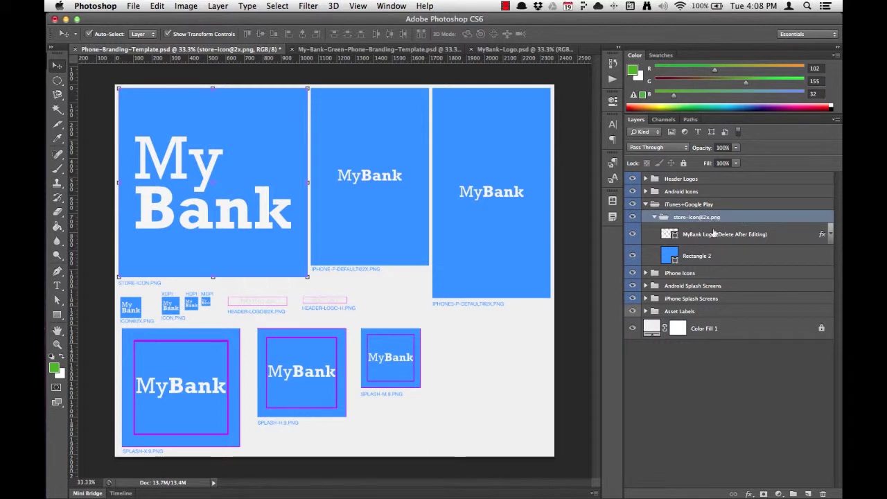
left_click(654, 217)
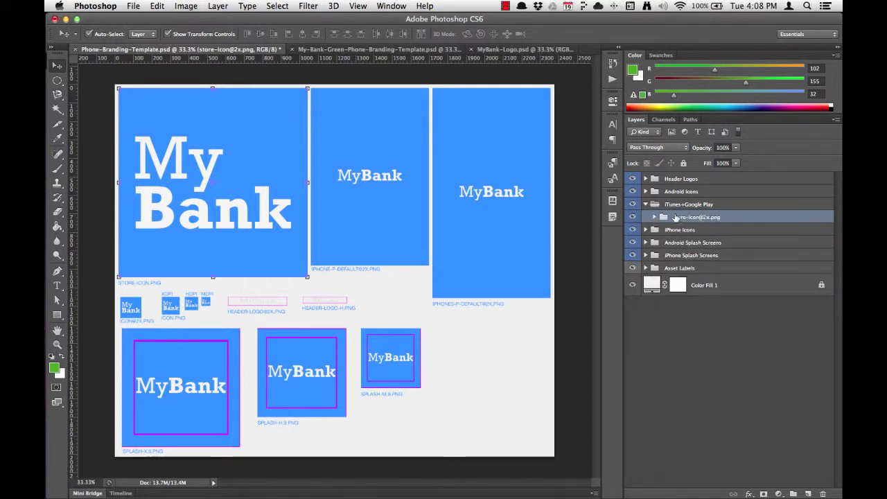
left_click(655, 218)
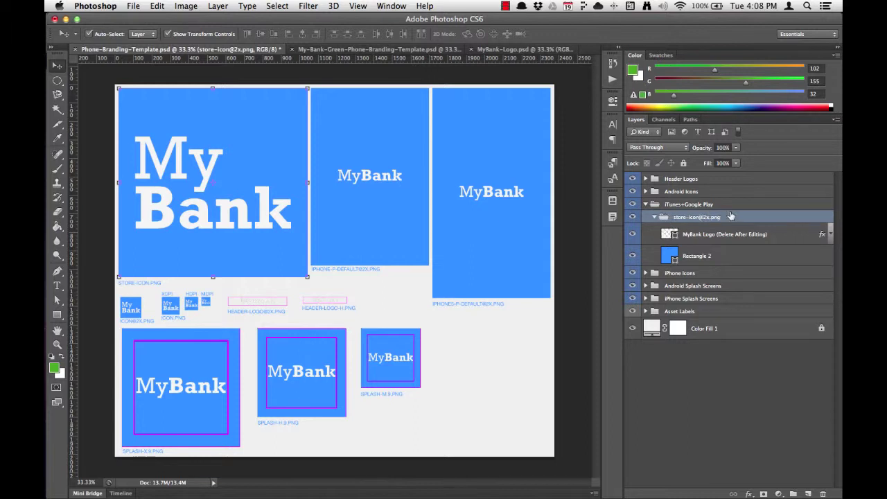
left_click(655, 218)
Step: Collapse iTunes+Google Play and compare the green document's store icon background with the blue template
left_click(645, 204)
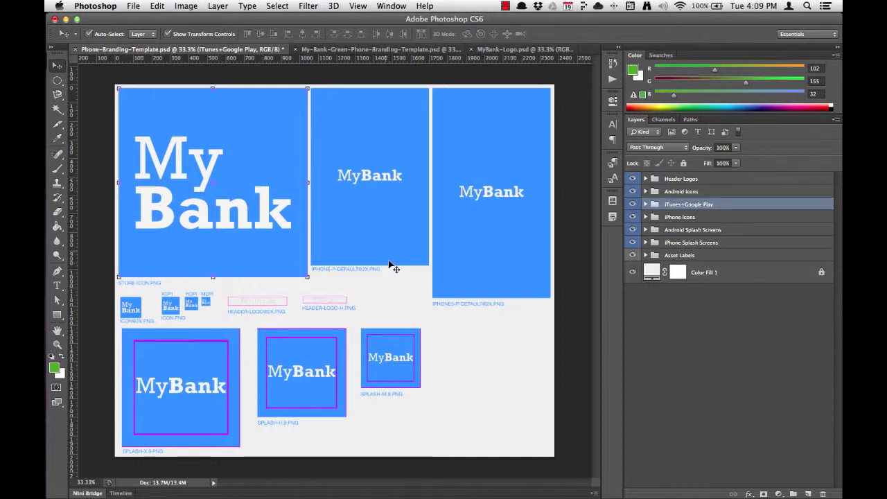
left_click(316, 51)
left_click(256, 135)
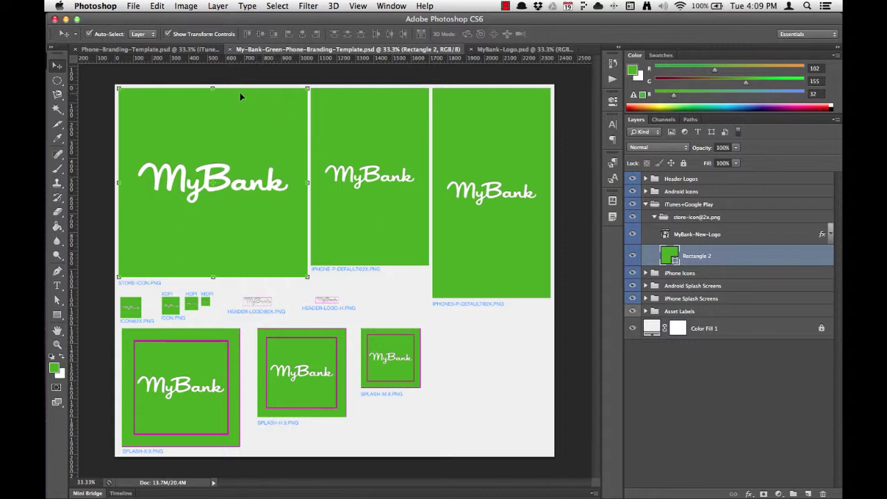
left_click(183, 50)
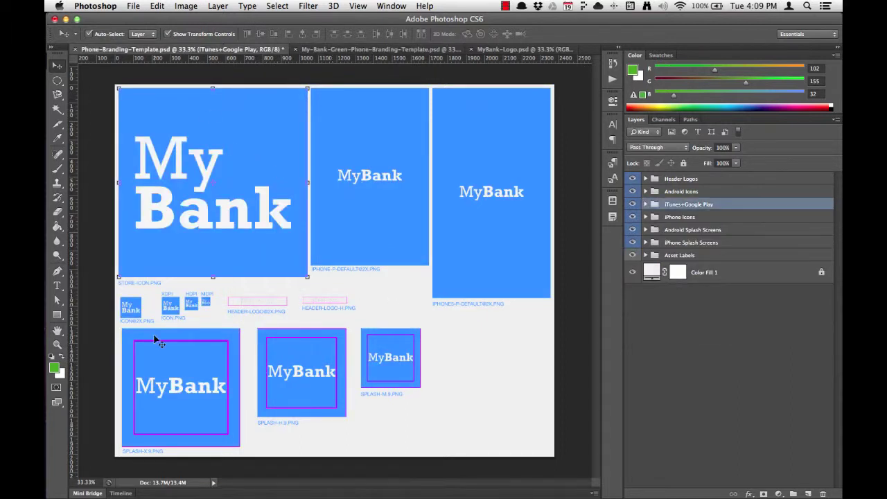
Step: Copy the brand green hex 669b20 from the foreground colour picker
left_click(54, 369)
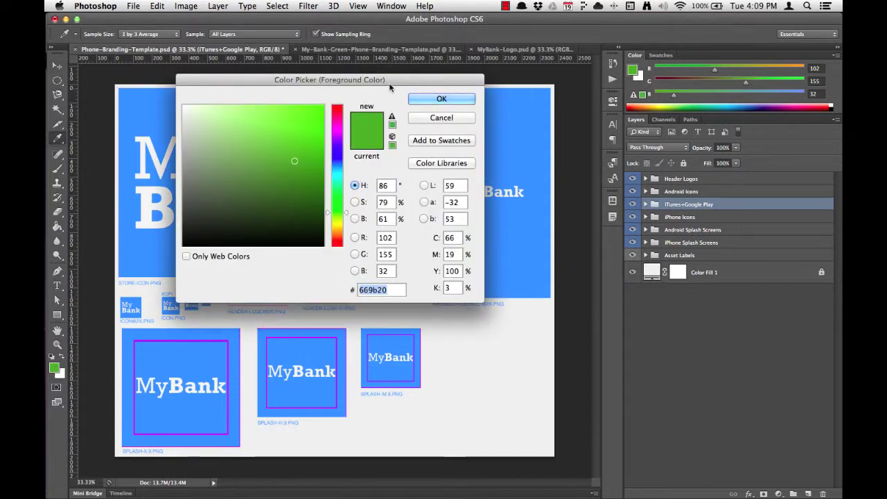
key("super+c")
left_click(438, 99)
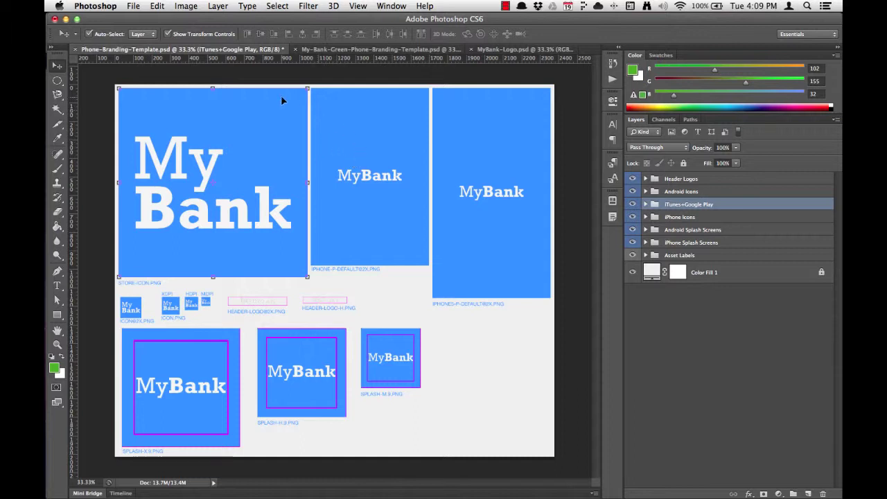
Step: Fill the store icon's Rectangle 2 background with green 669b20
left_click(254, 116)
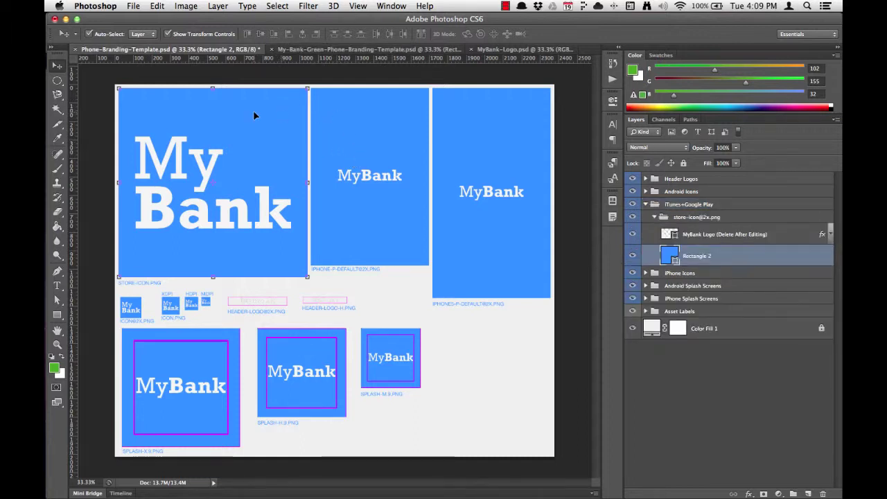
double_click(668, 256)
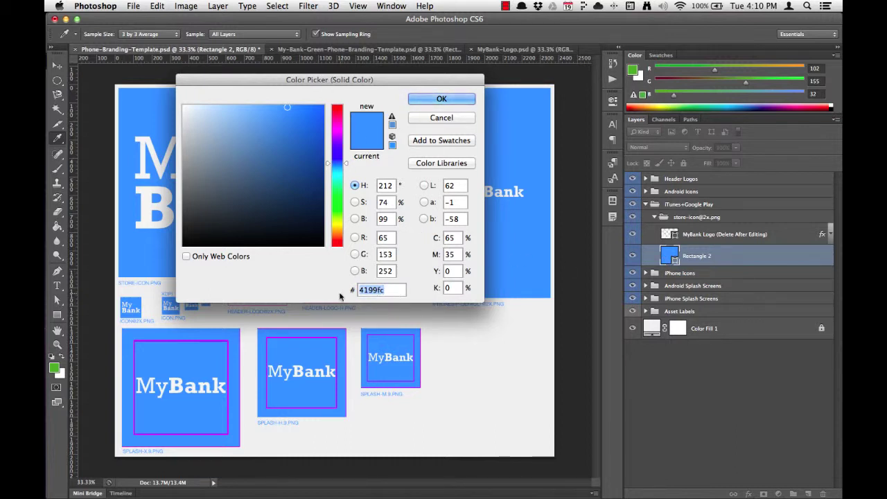
key("super+v")
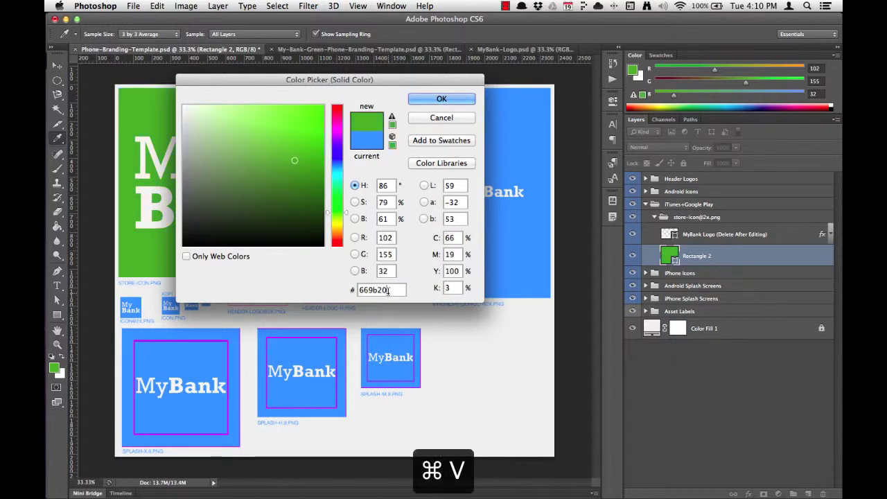
left_click(436, 97)
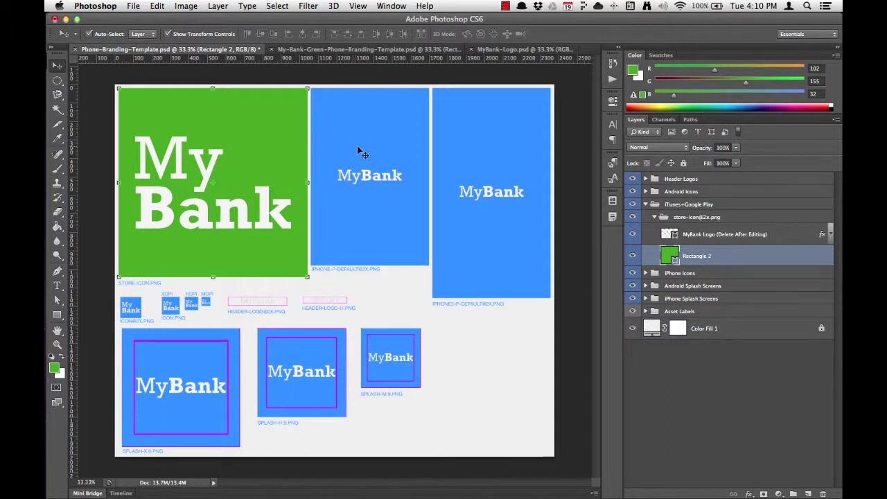
Step: Fill the iPhone-P-Default@2x launch image's Rectangle 1 background with green 669b20
left_click(351, 125)
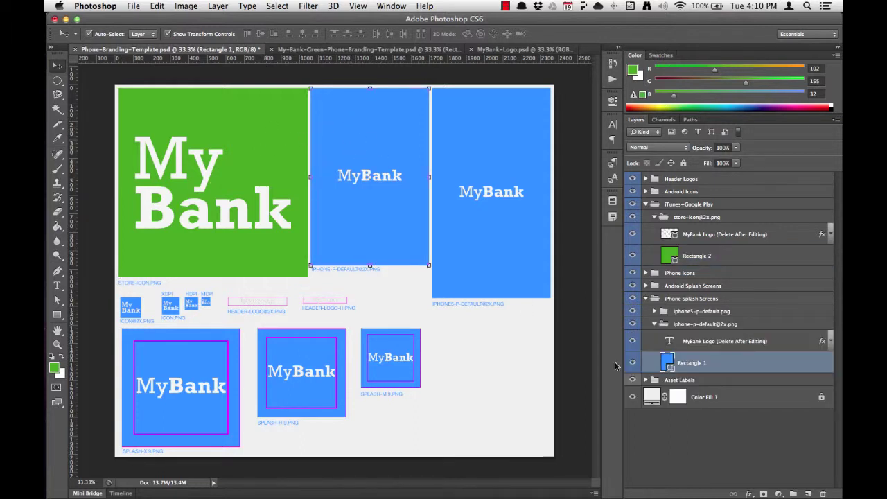
double_click(667, 362)
key("super+v")
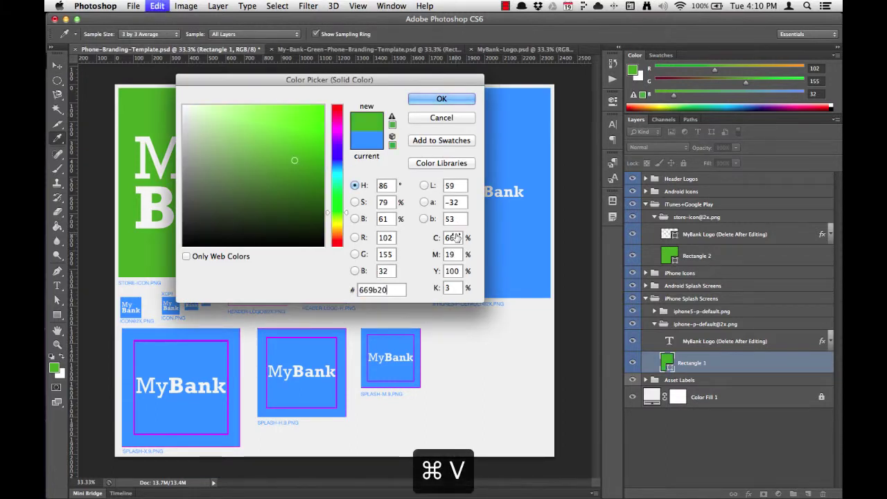
left_click(447, 102)
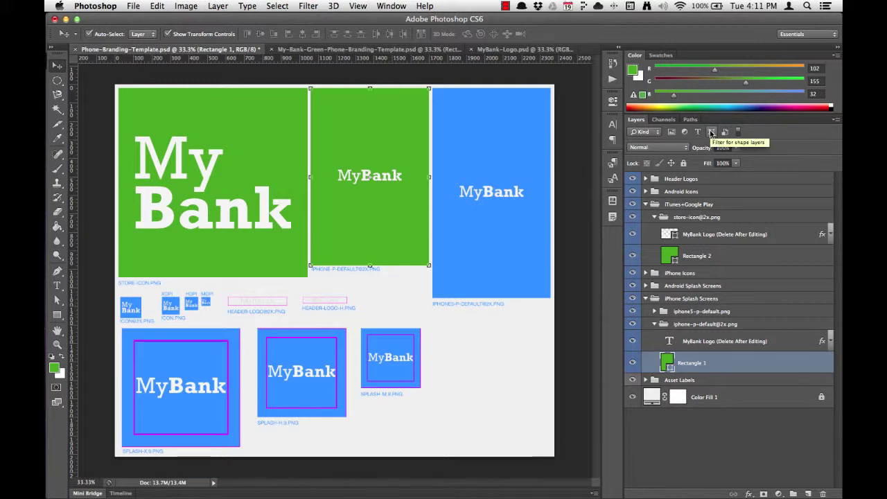
Step: Filter the Layers panel to shape layers, check the green Rectangle 2, then turn filtering off
left_click(711, 133)
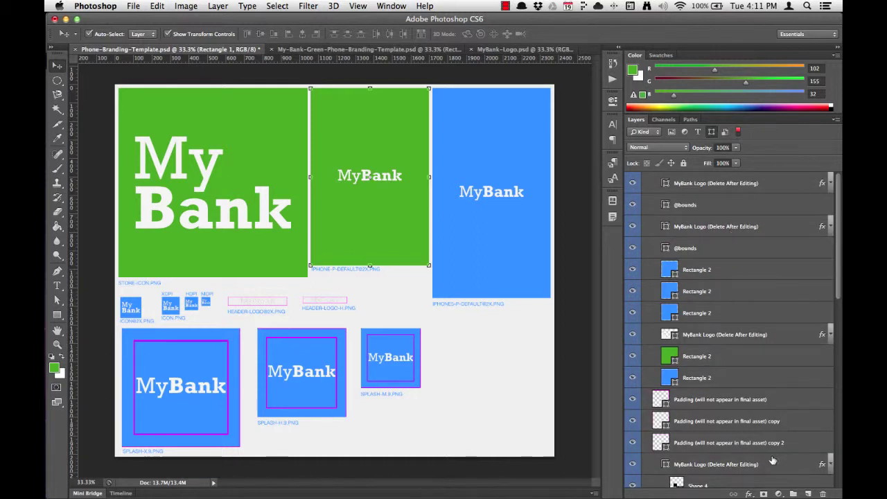
left_click(673, 357)
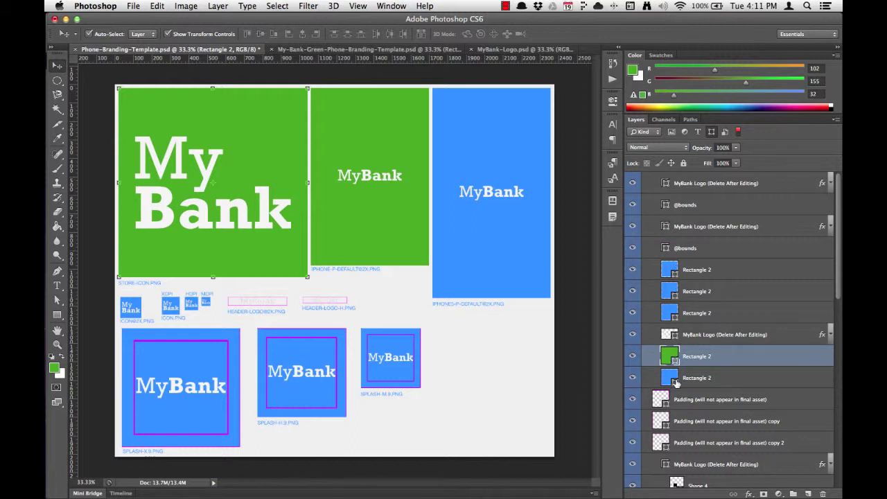
scroll(675, 382, "down", 5)
scroll(699, 238, "up", 5)
left_click(739, 132)
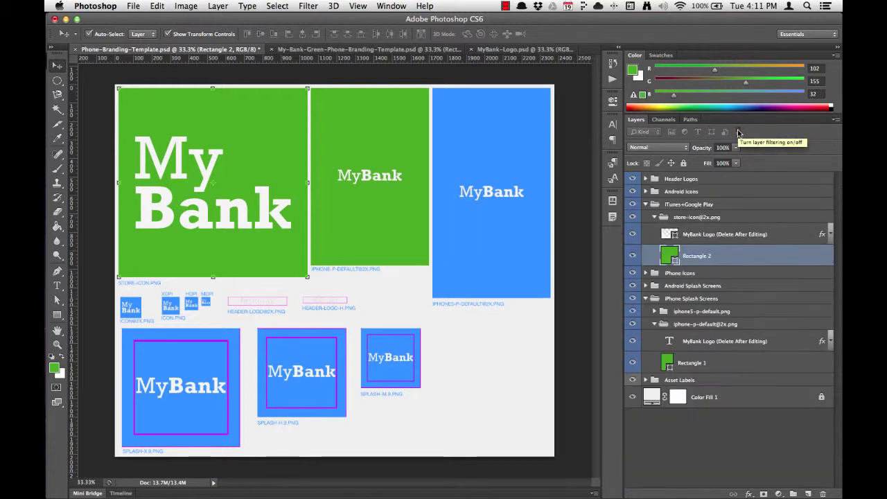
Step: Re-enable the shape-layer filter and turn the top two Rectangle 2 backgrounds green 669b20
left_click(739, 132)
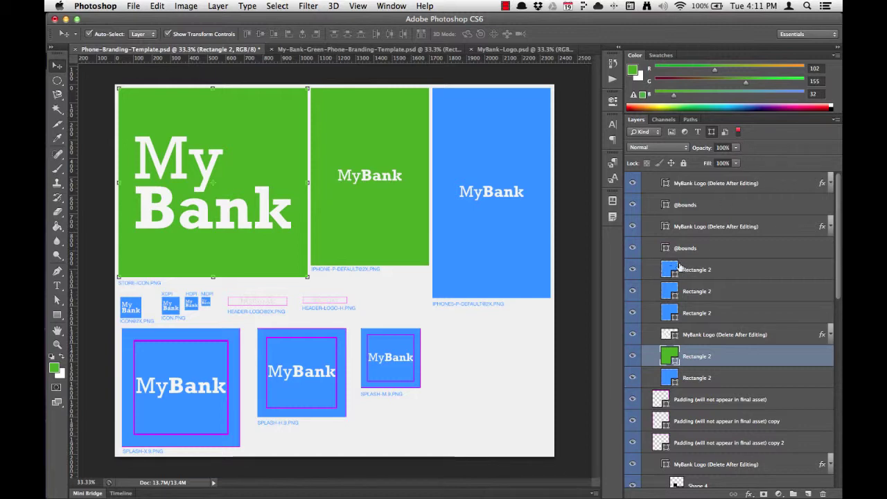
scroll(692, 243, "down", 5)
scroll(692, 244, "up", 5)
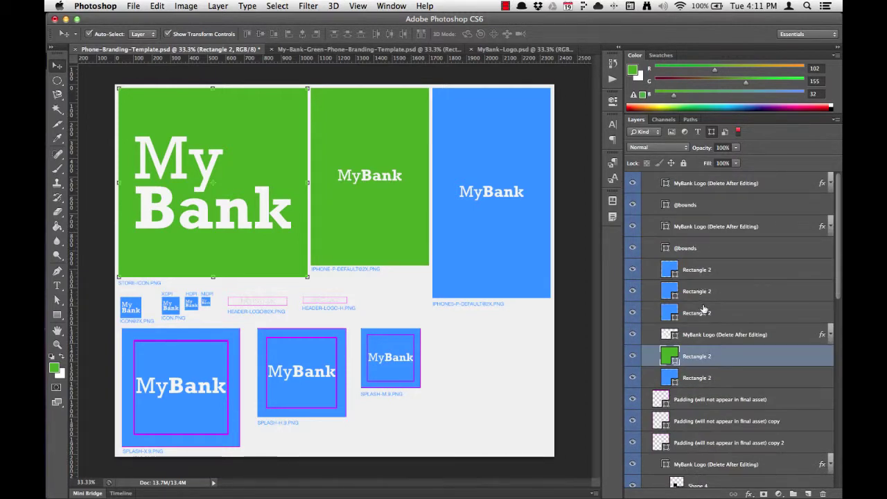
double_click(668, 269)
key("super+v")
left_click(456, 102)
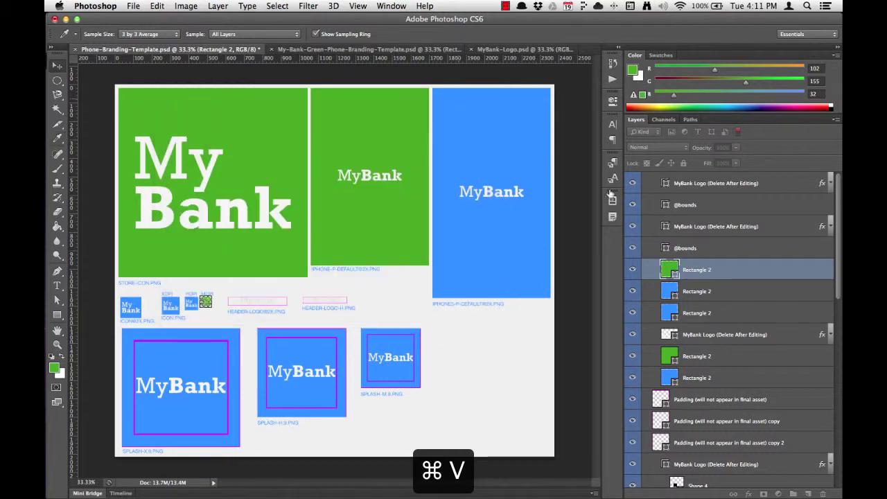
double_click(670, 291)
key("super+v")
key("Return")
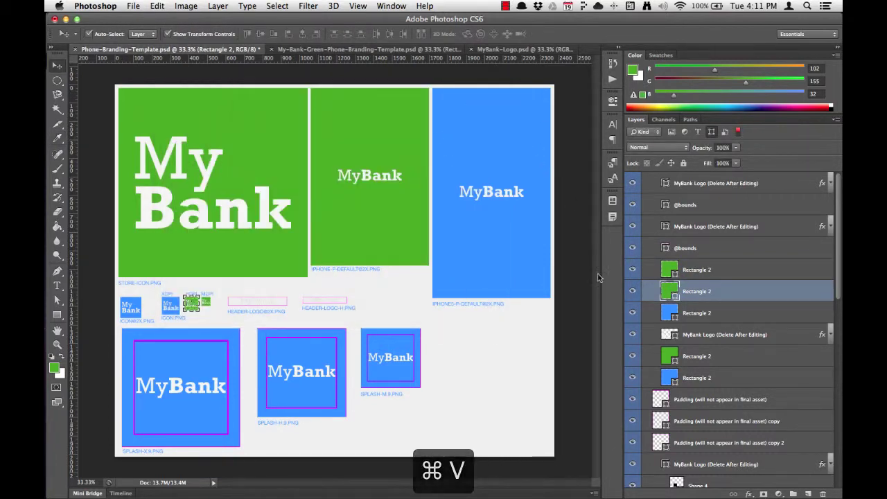
Step: Recolour the third and lowest Rectangle 2 icon backgrounds to green 669b20
double_click(667, 312)
key("super+v")
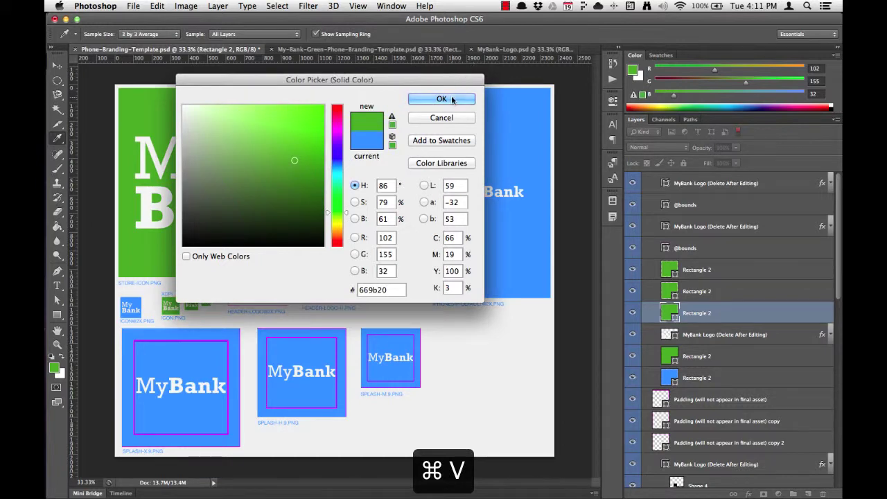
left_click(451, 98)
double_click(667, 378)
key("super+v")
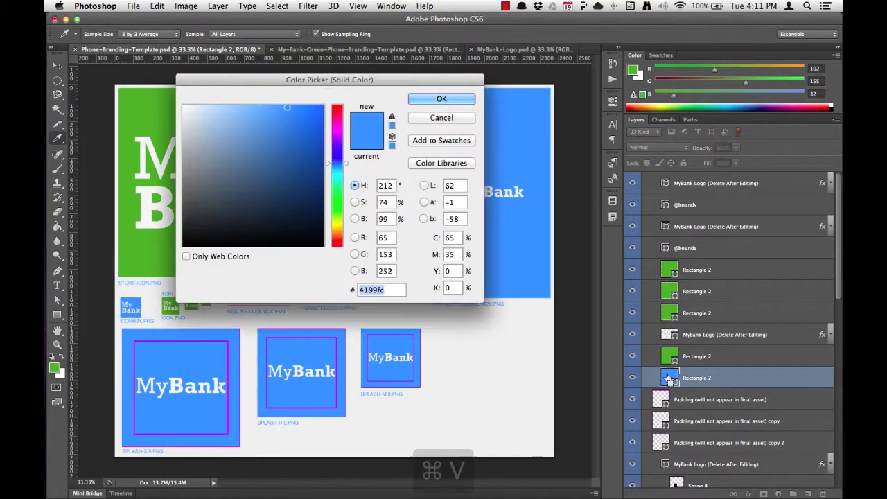
left_click(441, 99)
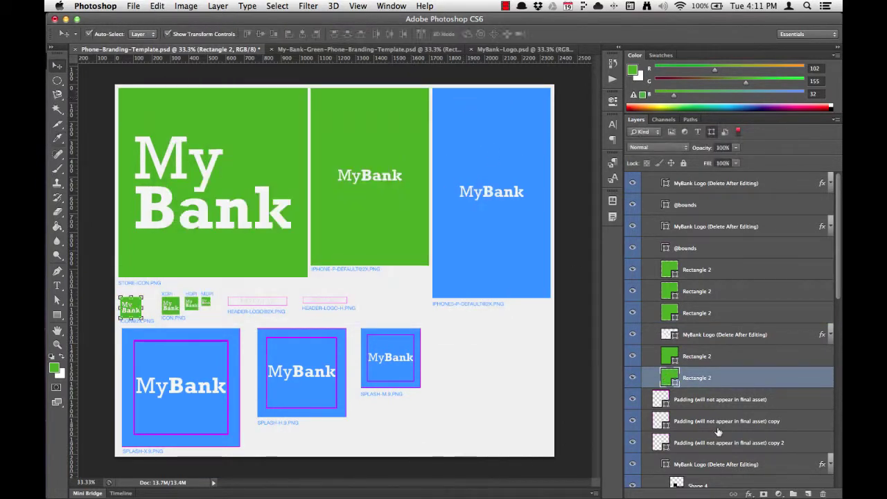
Step: Turn the upper and lower Rectangle 3 splash squares green 669b20
scroll(717, 426, "down", 10)
scroll(715, 416, "down", 4)
double_click(668, 277)
key("super+v")
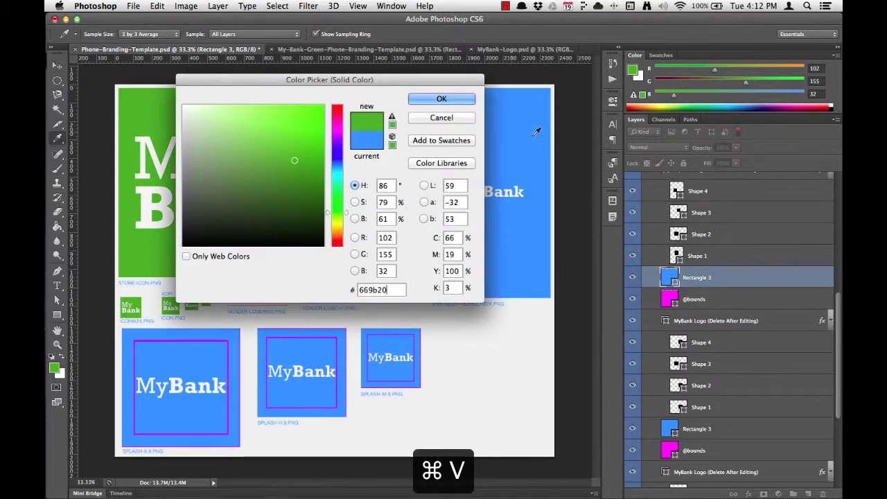
left_click(452, 99)
double_click(668, 428)
key("super+v")
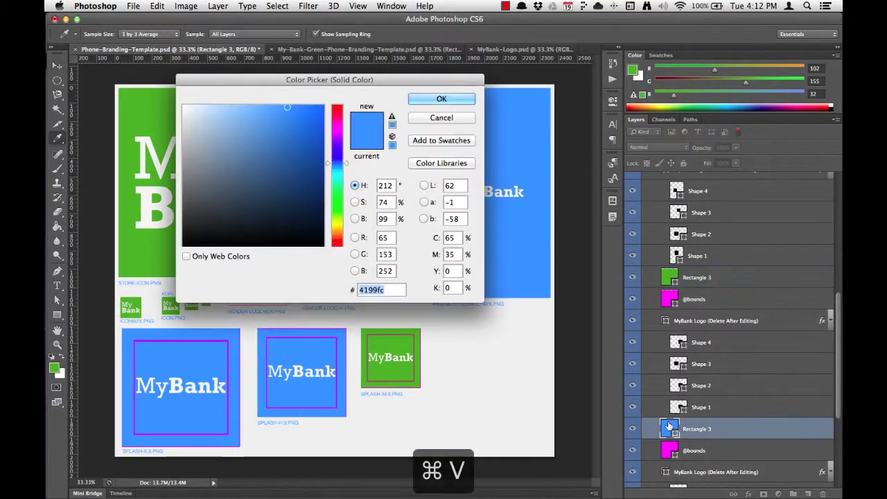
left_click(462, 99)
key("v")
Step: Make the last Rectangle 3 and the tall iPhone splash Rectangle 1 copy green 669b20
scroll(693, 363, "down", 5)
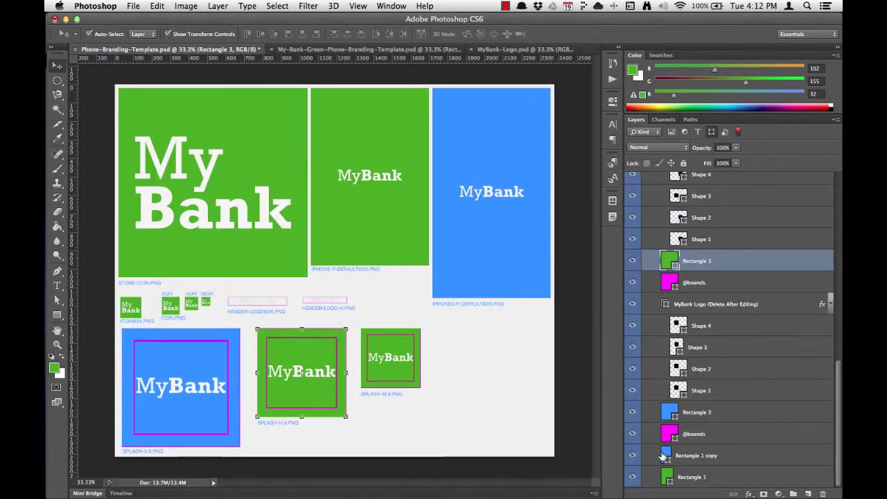
double_click(669, 414)
key("super+v")
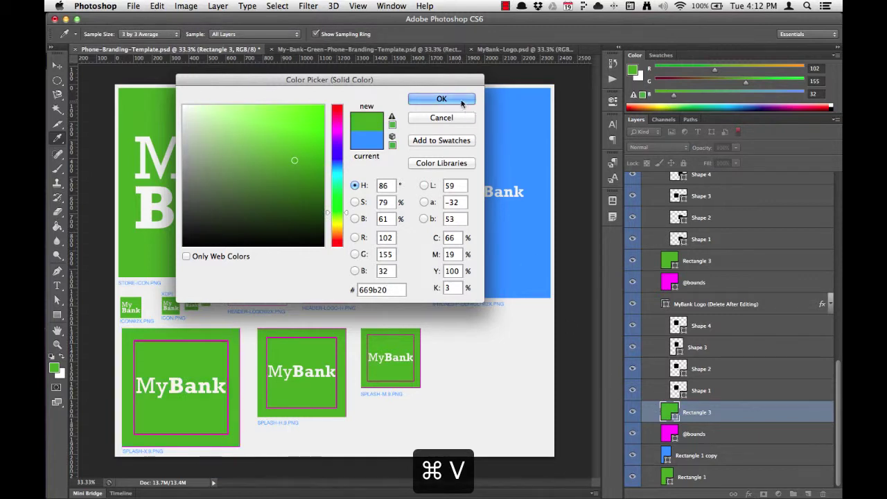
left_click(459, 101)
double_click(665, 454)
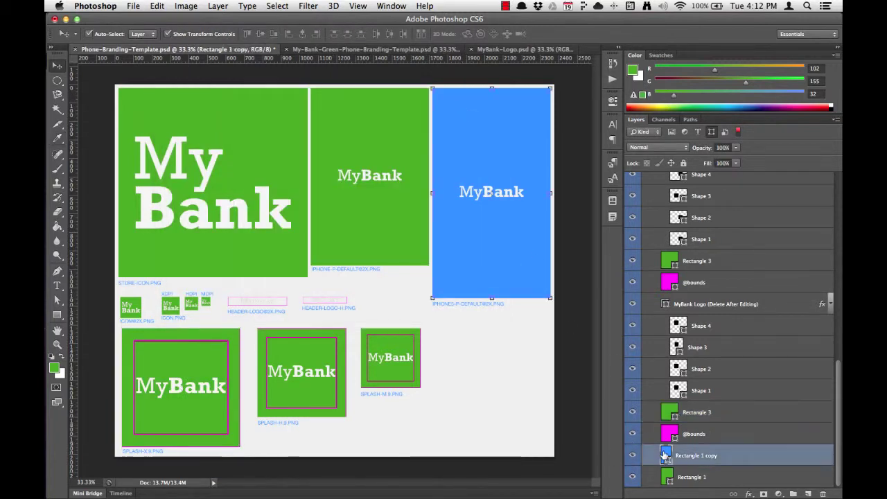
key("super+v")
left_click(442, 97)
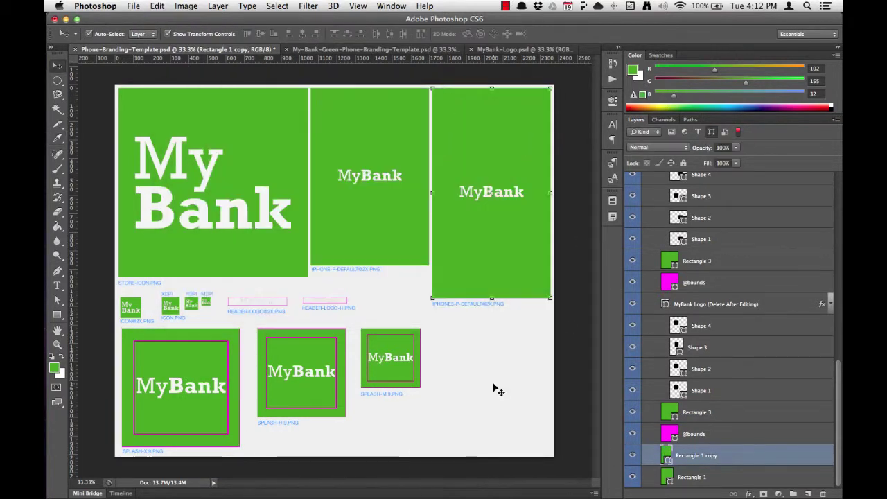
Step: Turn off layer filtering to restore every group, and collapse the Android Icons group
scroll(763, 298, "up", 10)
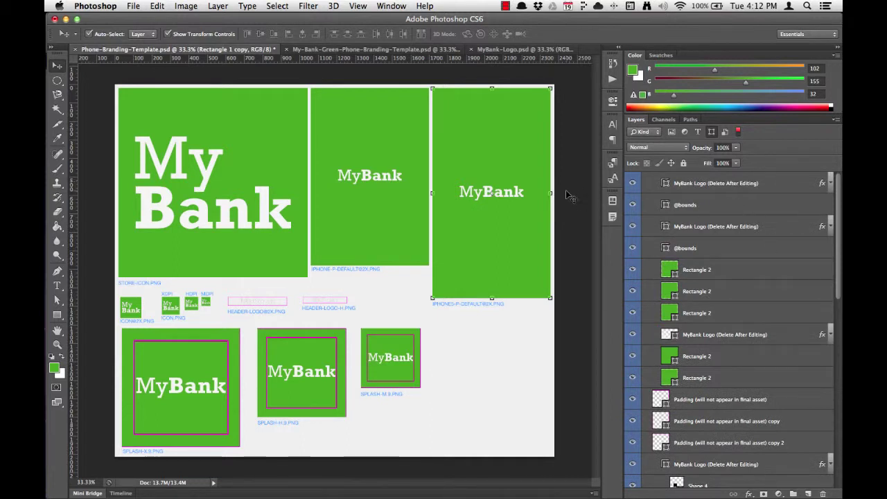
left_click(739, 131)
left_click(646, 191)
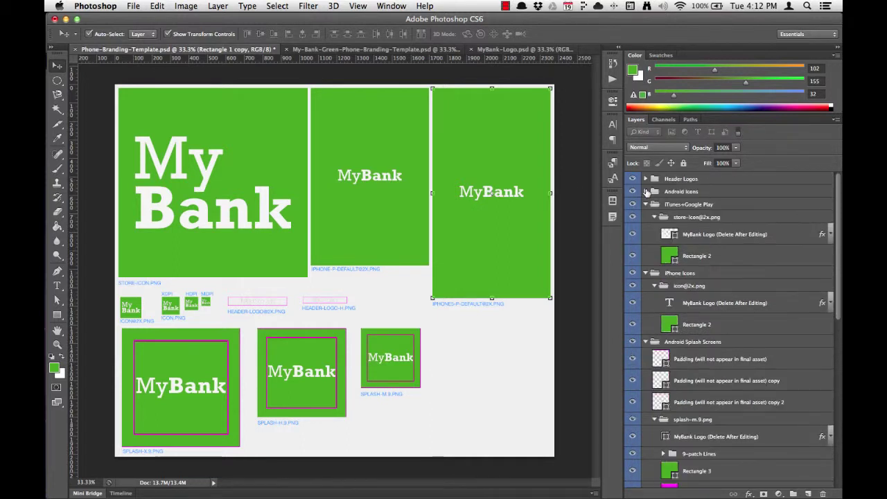